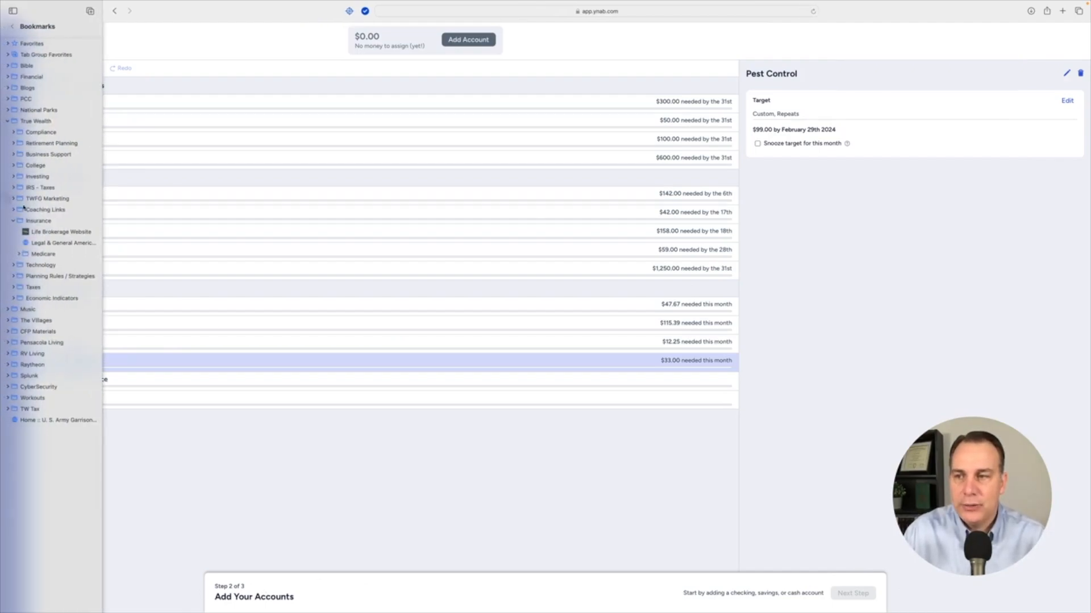
# Add an unlinked account nicknamed USAA Checking, with account type Checking and a current balance of 150.
pyautogui.click(12, 83)
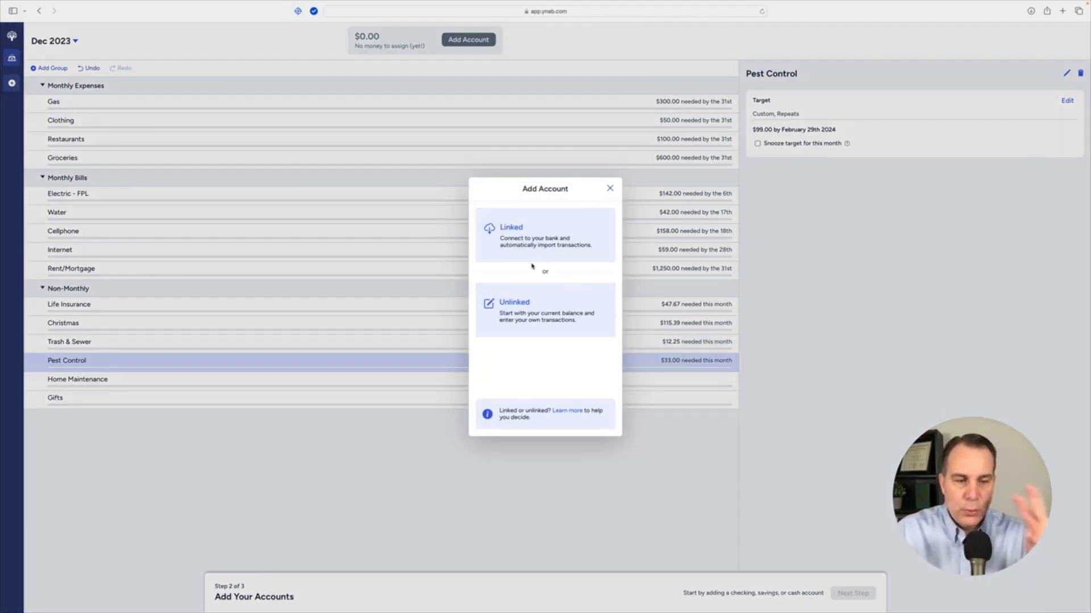
pyautogui.click(529, 305)
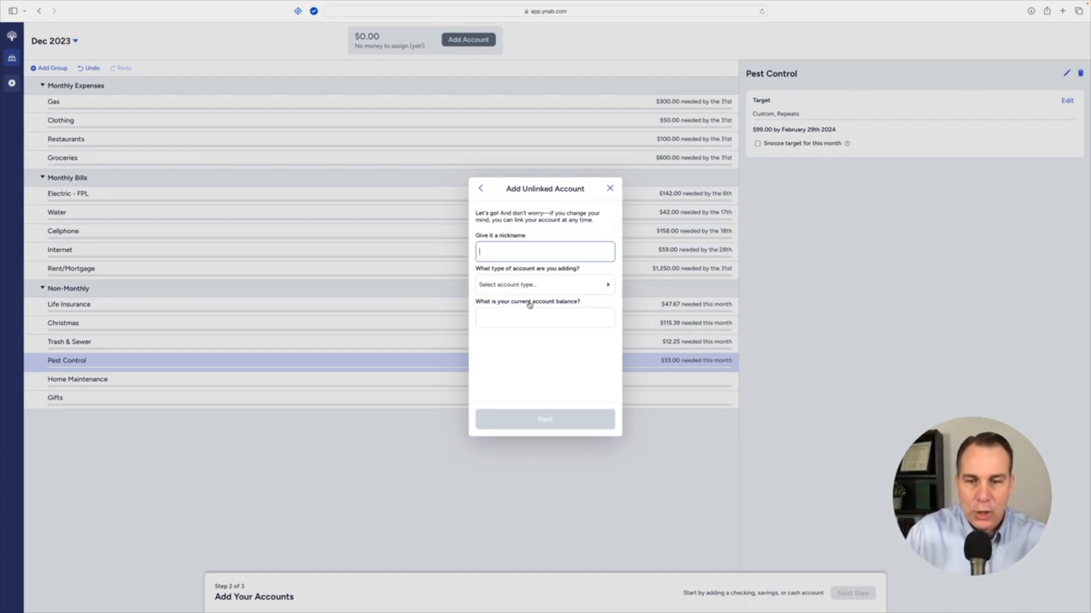
pyautogui.write('USAA Checking')
pyautogui.click(527, 286)
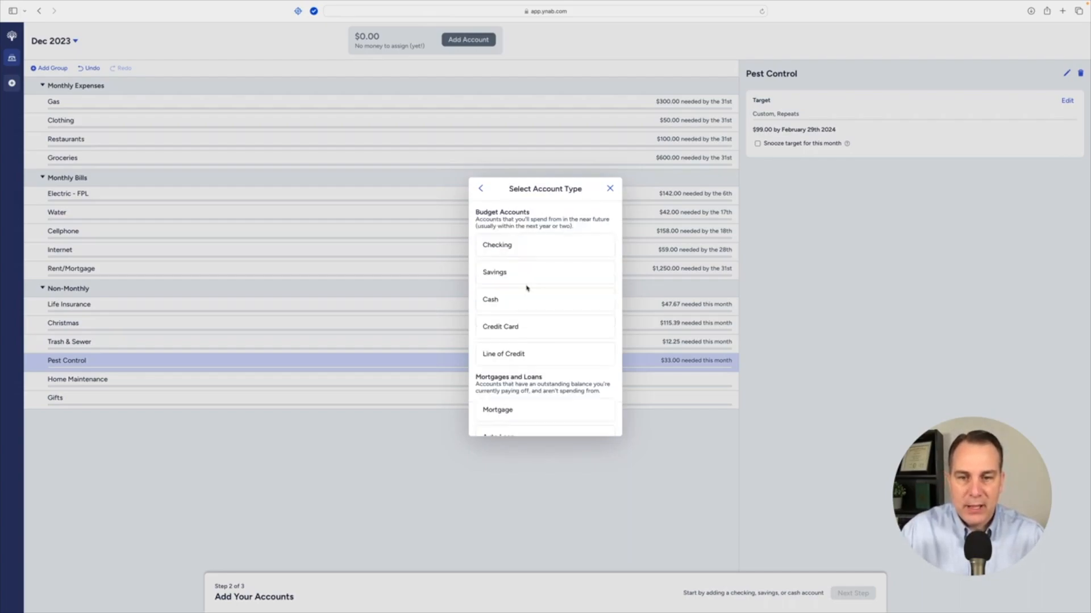
pyautogui.click(495, 246)
pyautogui.click(526, 317)
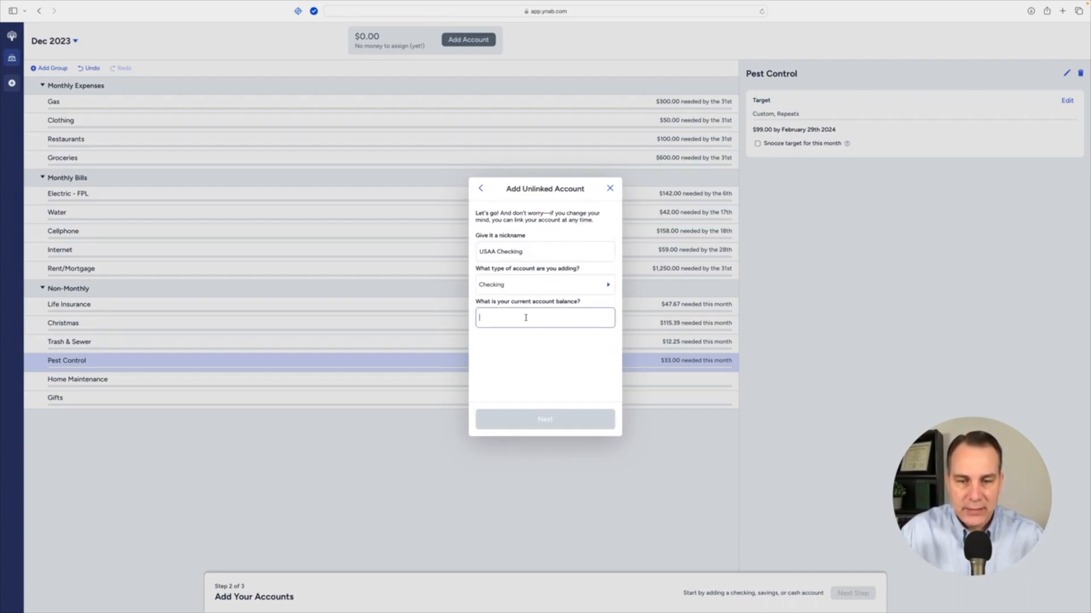
pyautogui.write('150')
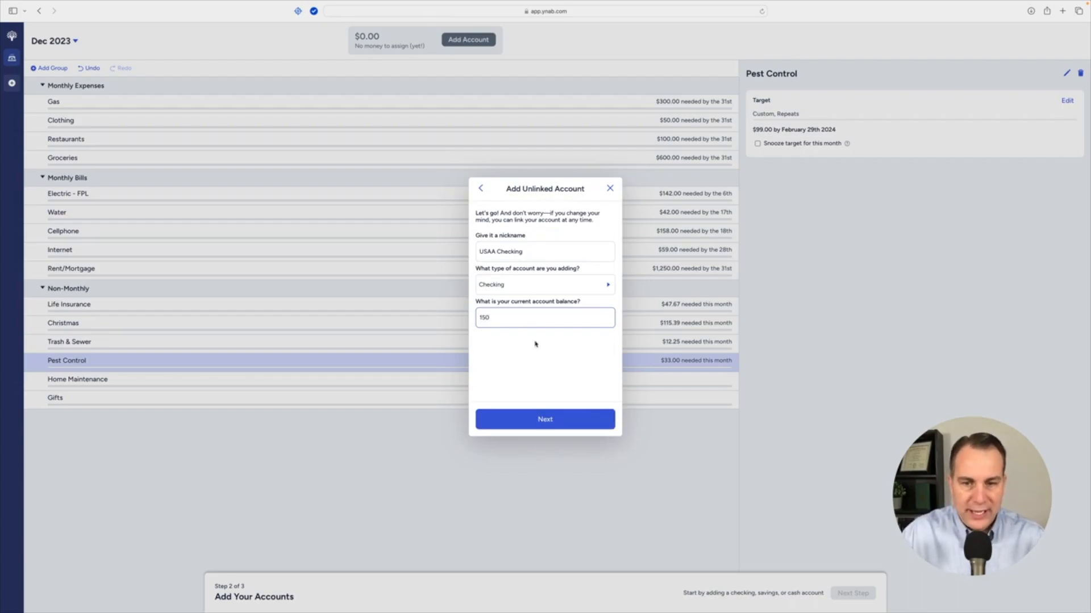
pyautogui.click(547, 419)
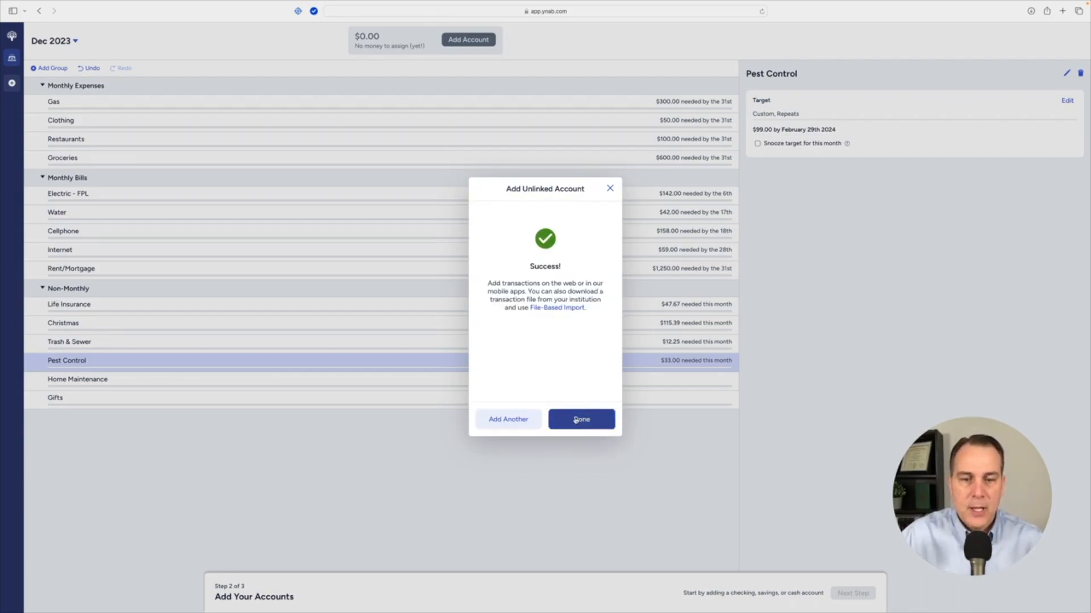
pyautogui.click(578, 421)
# Advance the budget setup to the Assign Your Money stage, dismissing the account-adding dialog.
pyautogui.click(850, 594)
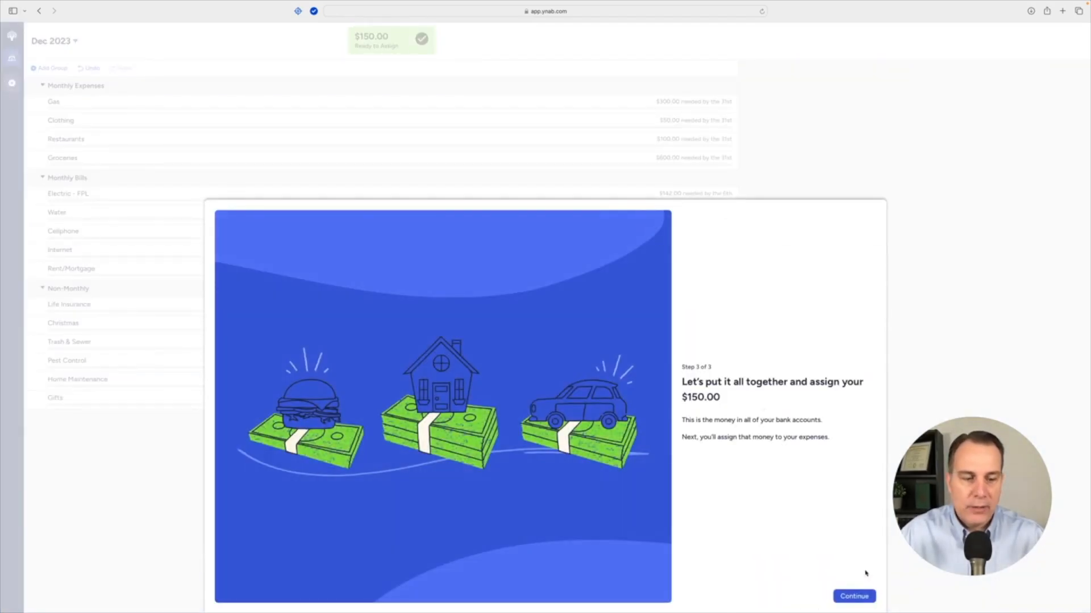
pyautogui.click(854, 595)
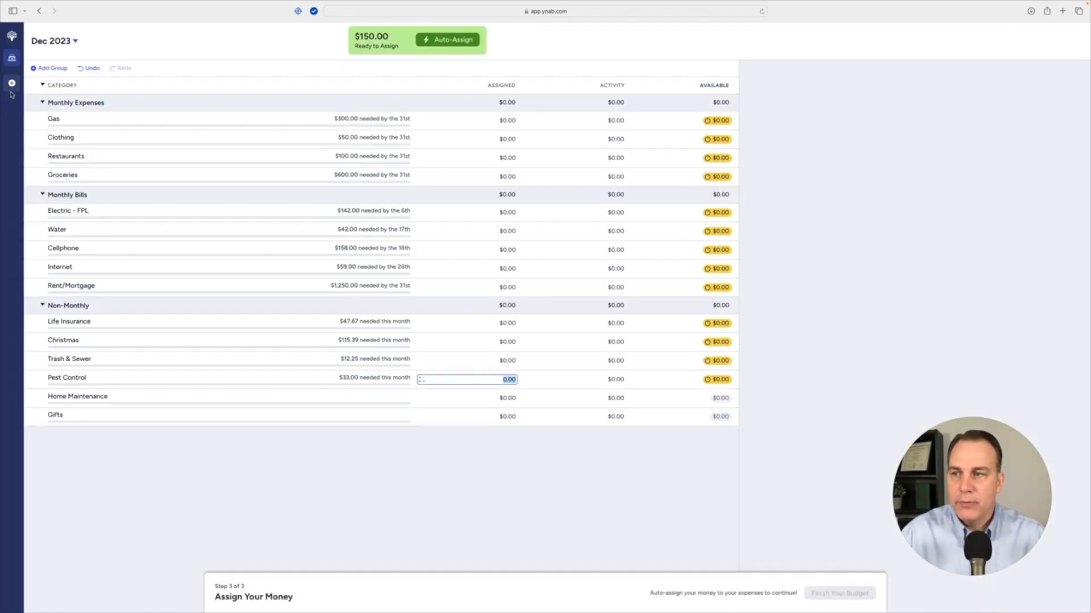
pyautogui.click(12, 83)
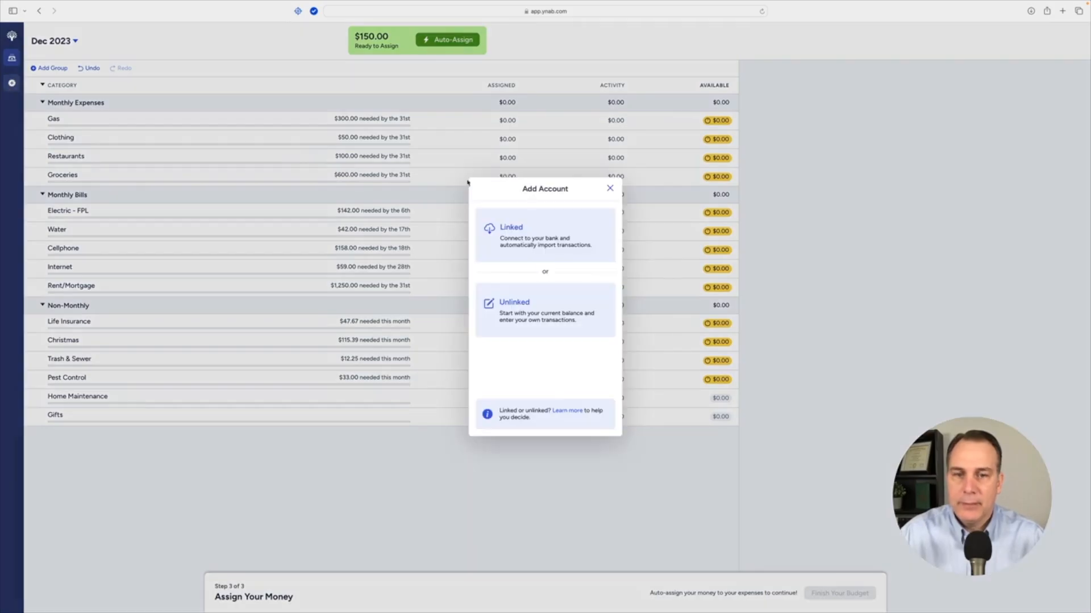
pyautogui.click(610, 188)
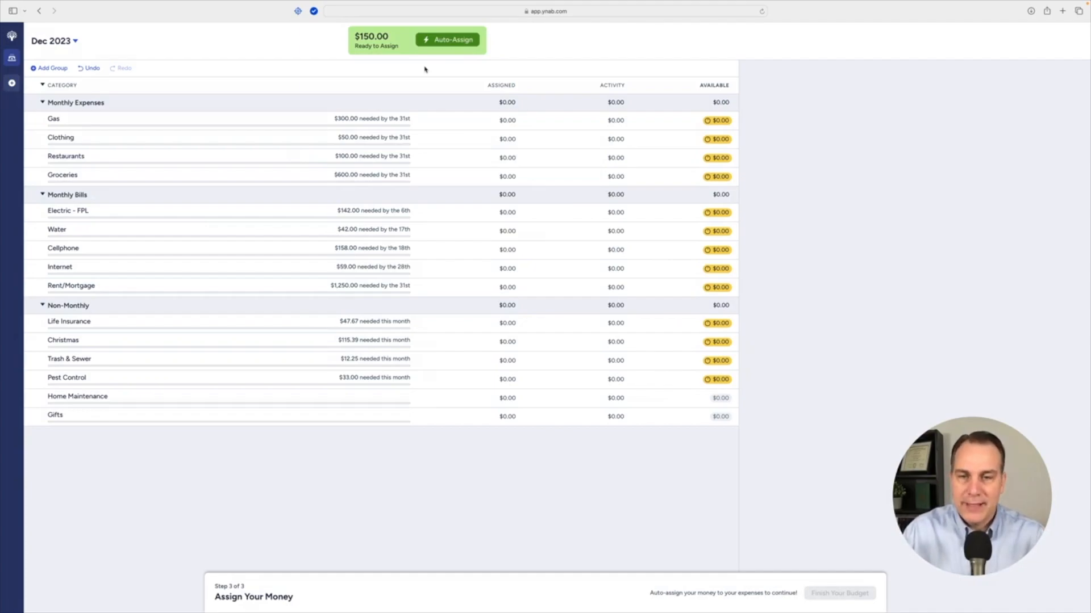
# Start a new linked-account connection for North America and skip the Plaid phone number sign-up.
pyautogui.click(12, 83)
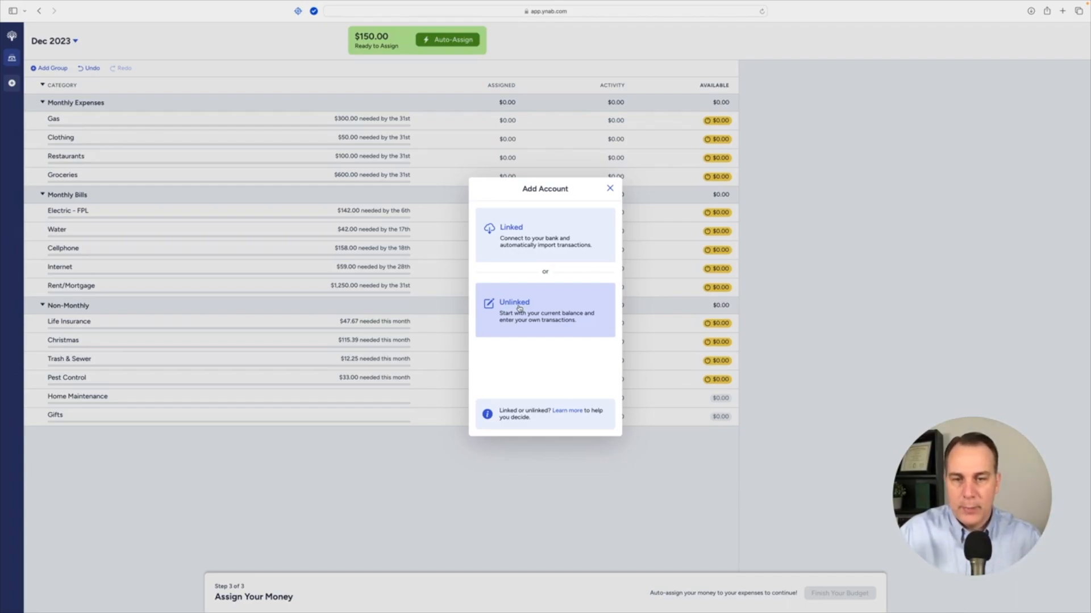
pyautogui.click(527, 242)
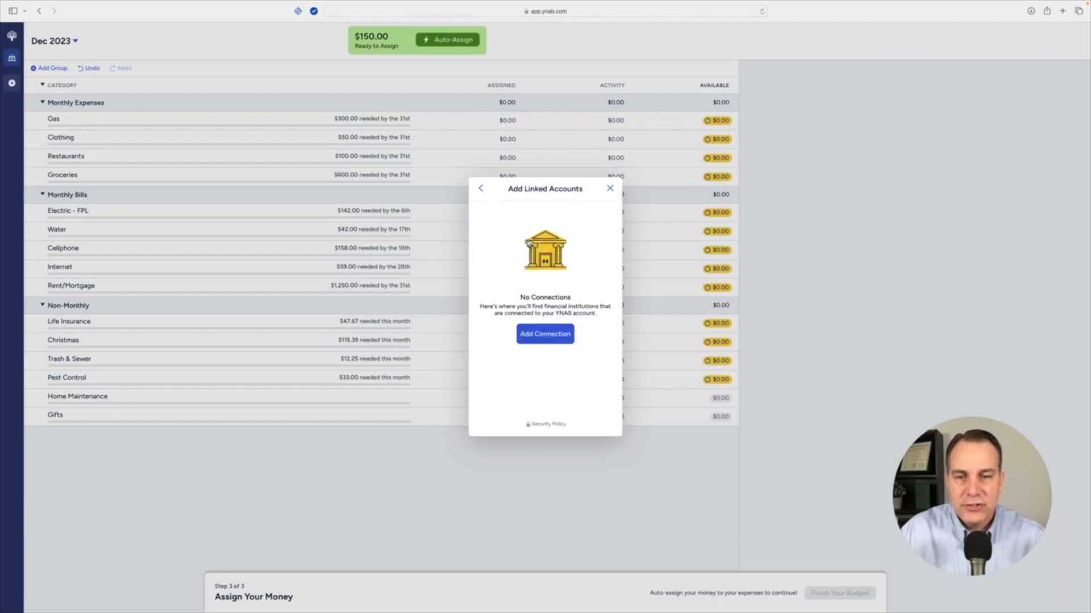
pyautogui.click(541, 340)
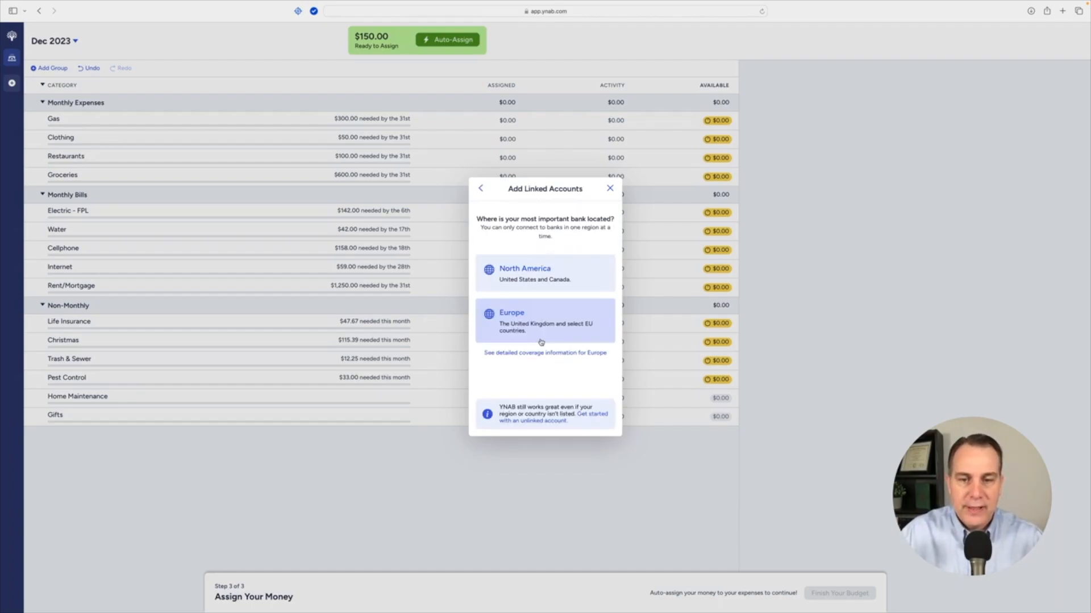
pyautogui.click(549, 277)
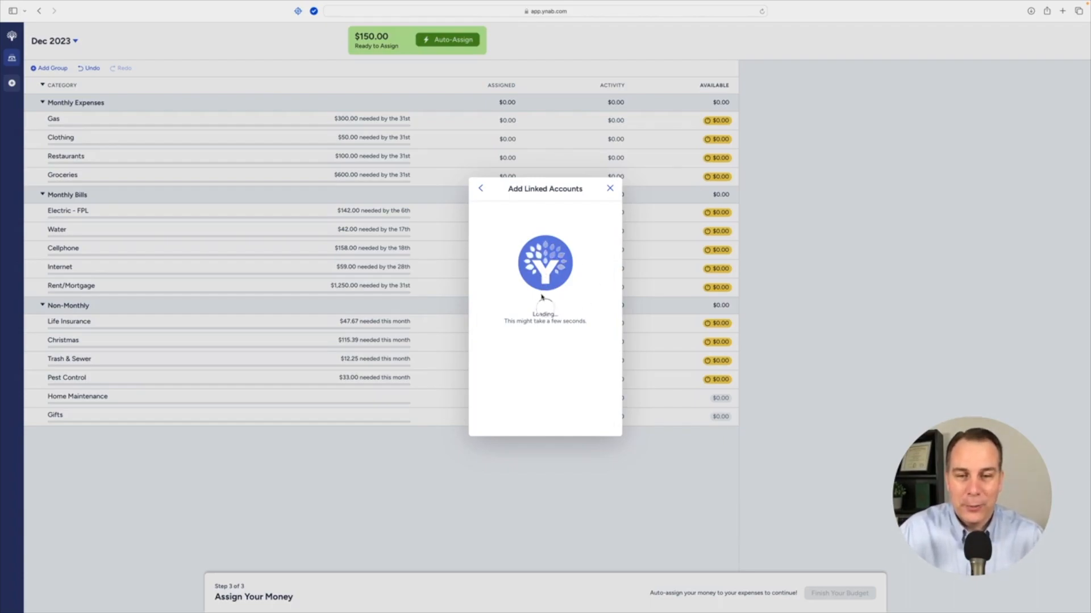
pyautogui.click(546, 411)
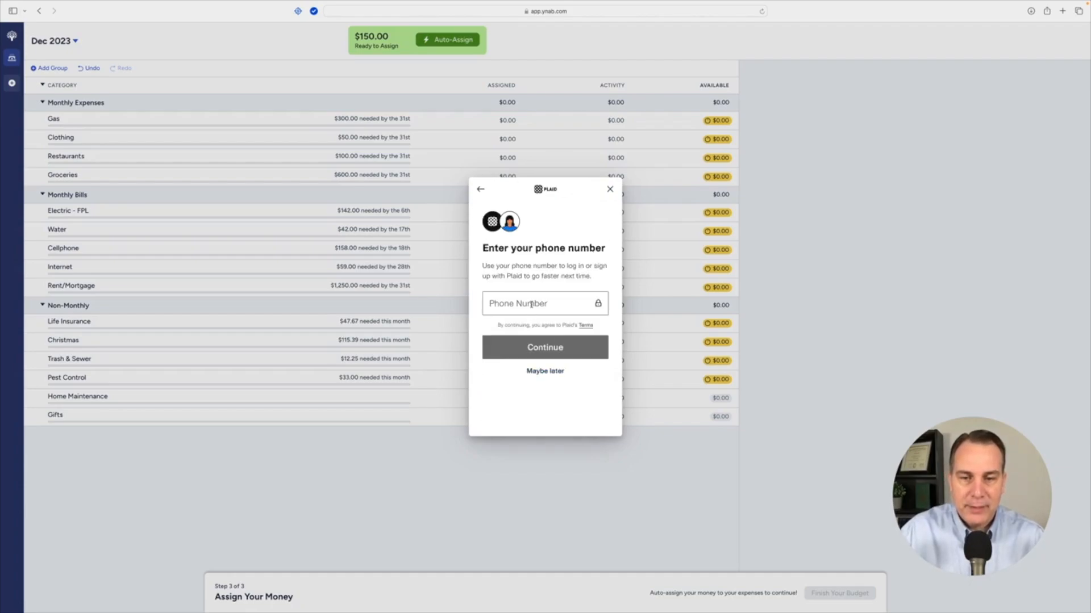
pyautogui.click(544, 371)
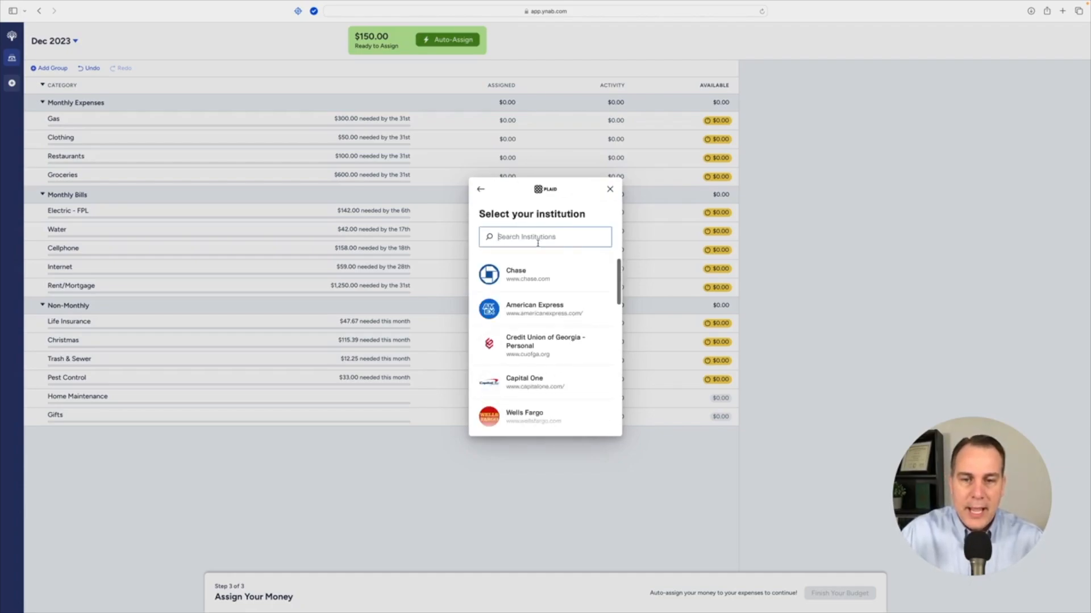
# Search the Plaid institution list for "well" and for "bank of".
pyautogui.write('well')
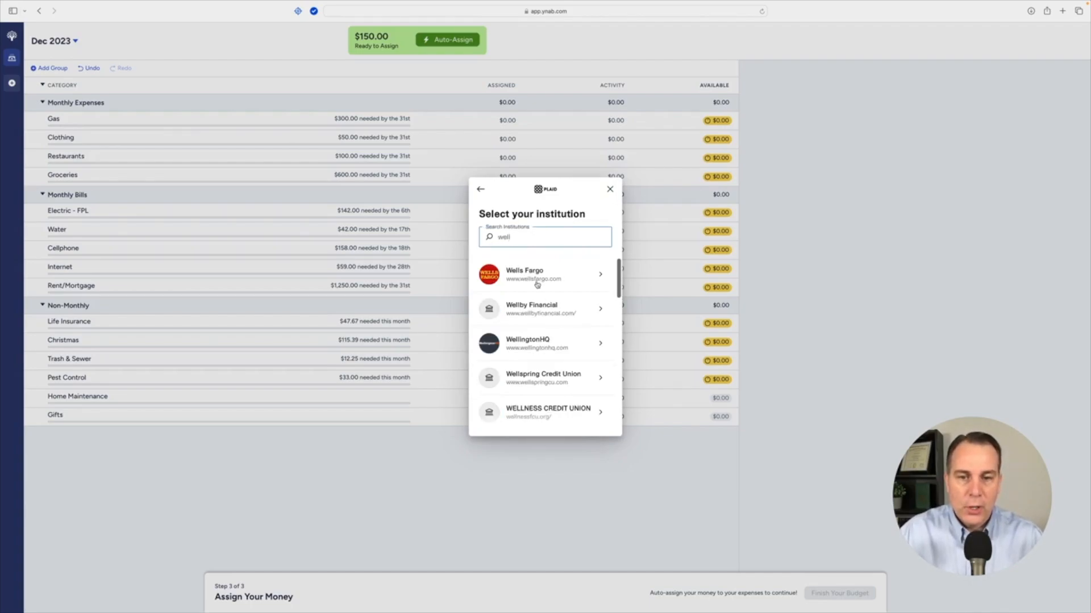
pyautogui.press('BackSpace')
pyautogui.press('BackSpace')
pyautogui.press('BackSpace')
pyautogui.press('BackSpace')
pyautogui.write('bank')
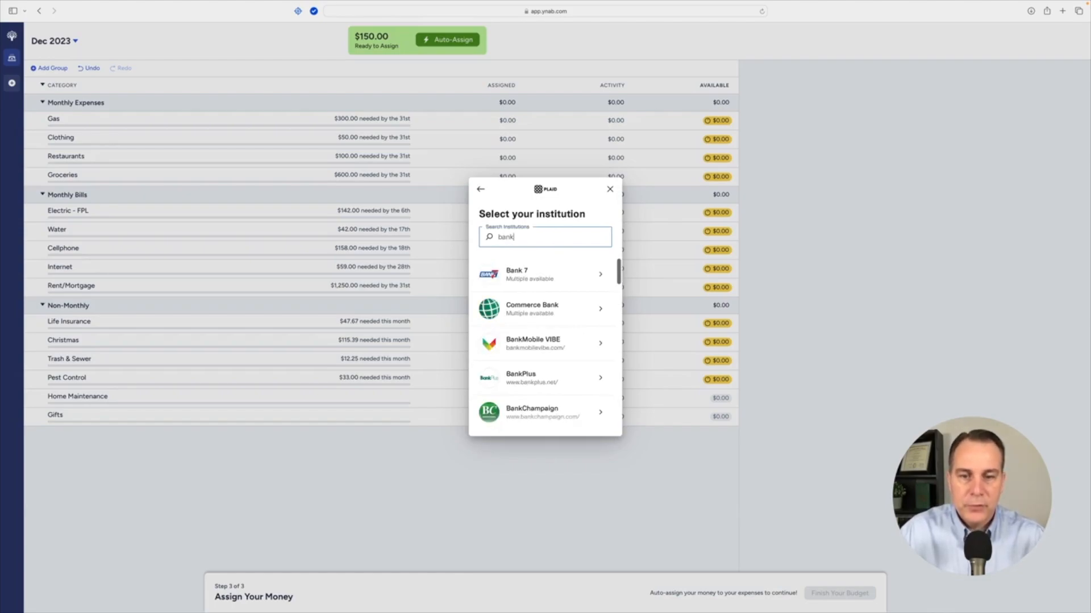
pyautogui.write(' of')
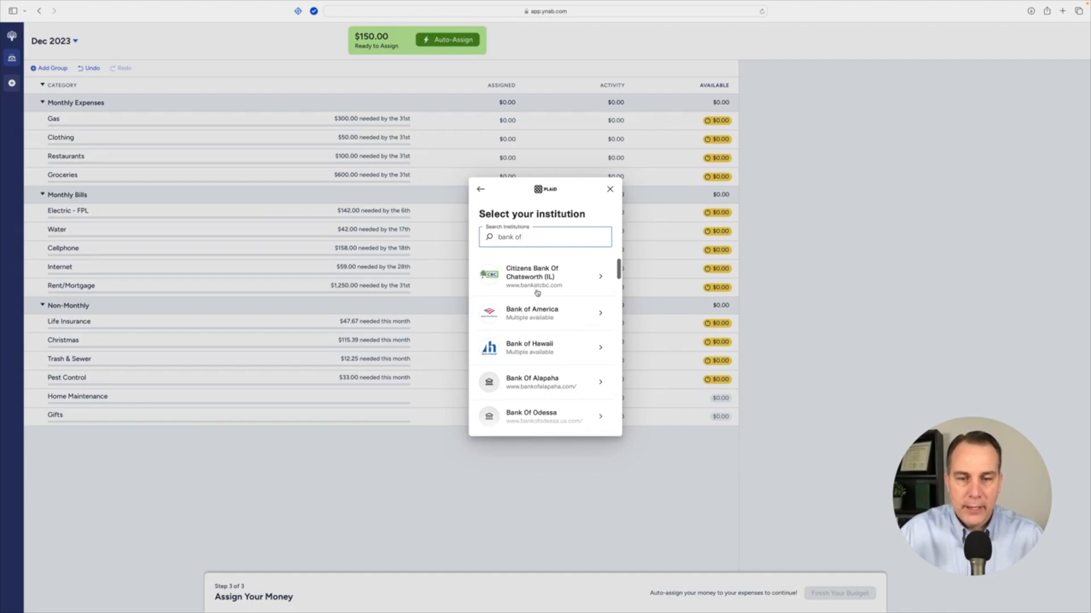
# Search the Plaid institution list for "regions" and clear the search.
pyautogui.press('BackSpace')
pyautogui.press('BackSpace')
pyautogui.press('BackSpace')
pyautogui.press('BackSpace')
pyautogui.press('BackSpace')
pyautogui.write('regions')
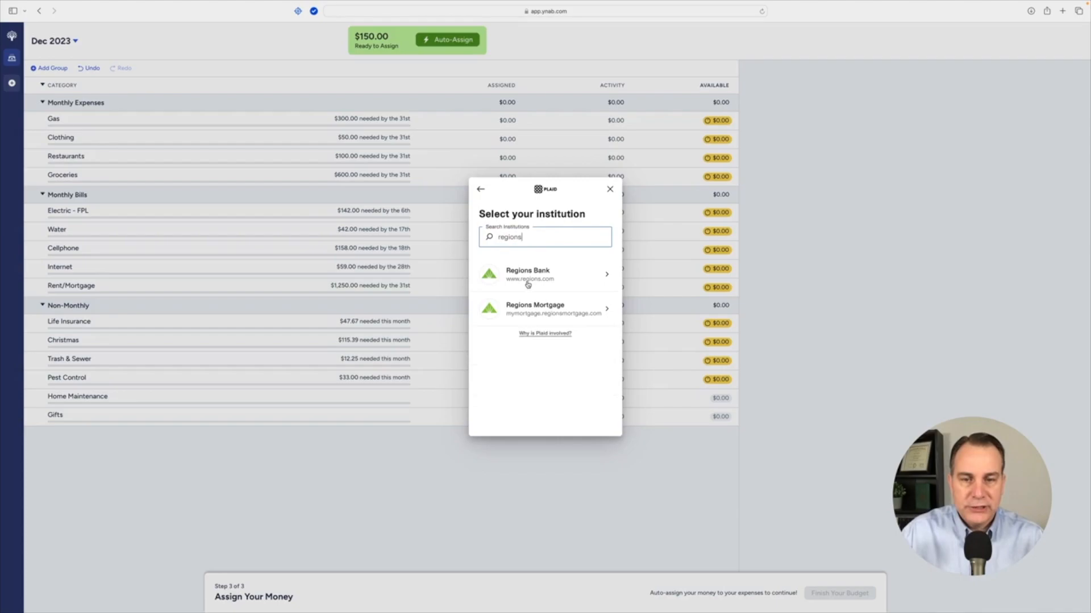
pyautogui.press('BackSpace')
pyautogui.press('BackSpace')
pyautogui.press('BackSpace')
pyautogui.press('BackSpace')
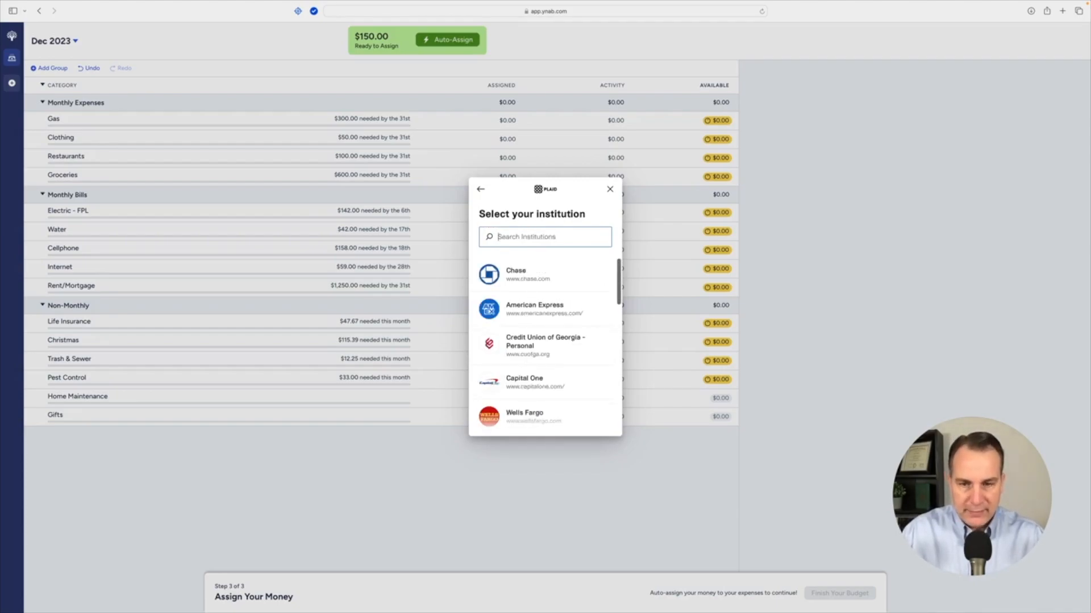
# Find Navy Federal Credit Union by searching "navy", and submit the bank login username and password.
pyautogui.write('navy')
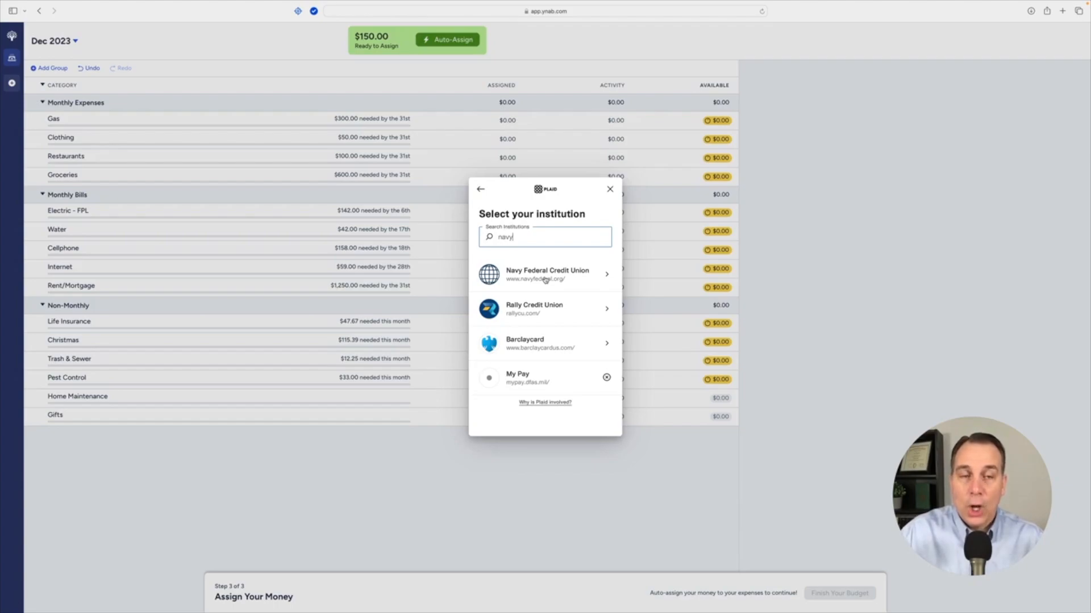
pyautogui.click(546, 278)
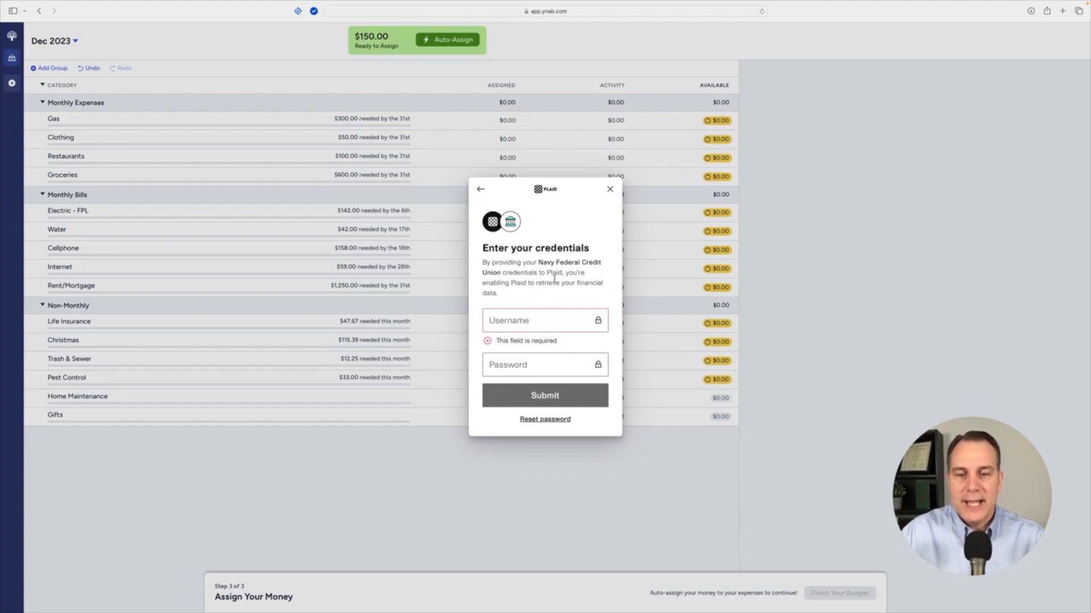
pyautogui.click(530, 395)
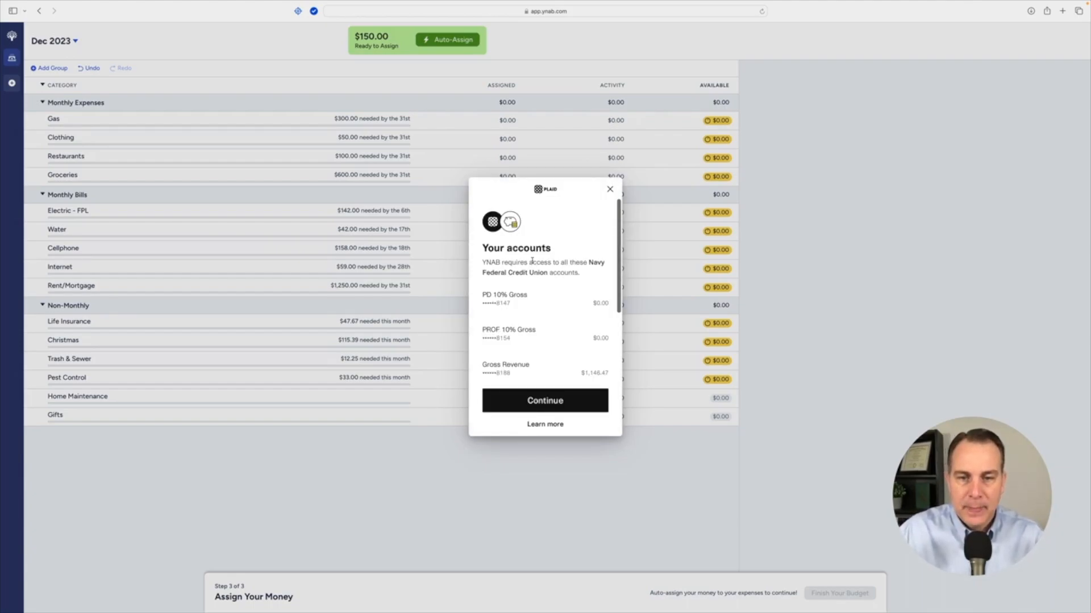
# Grant access to all listed Navy Federal accounts and finish the bank connection without saving the password to the keychain.
pyautogui.scroll(-5, 532, 262)
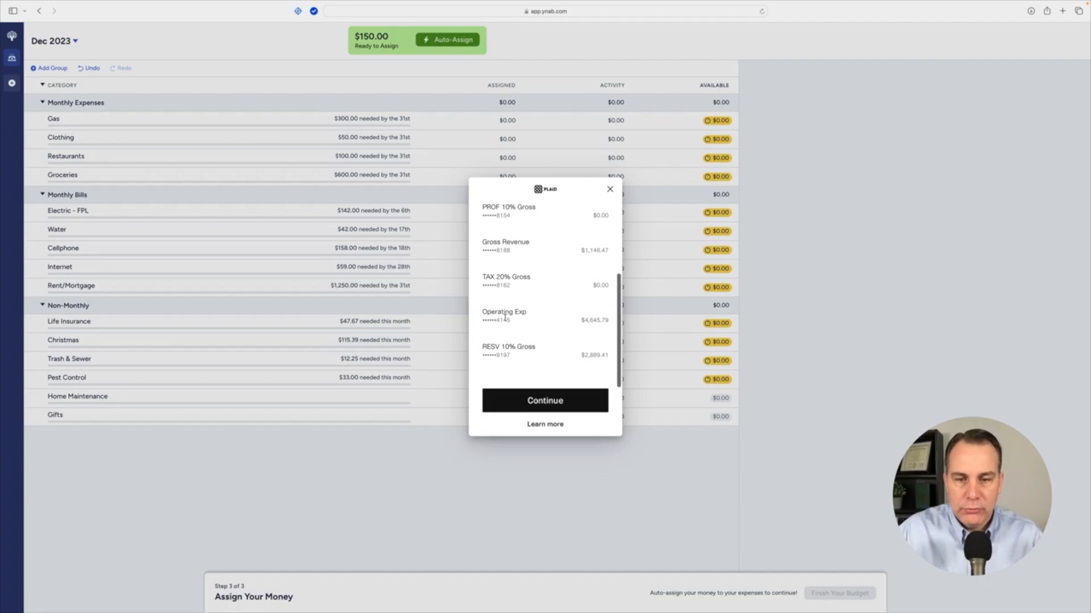
pyautogui.click(534, 398)
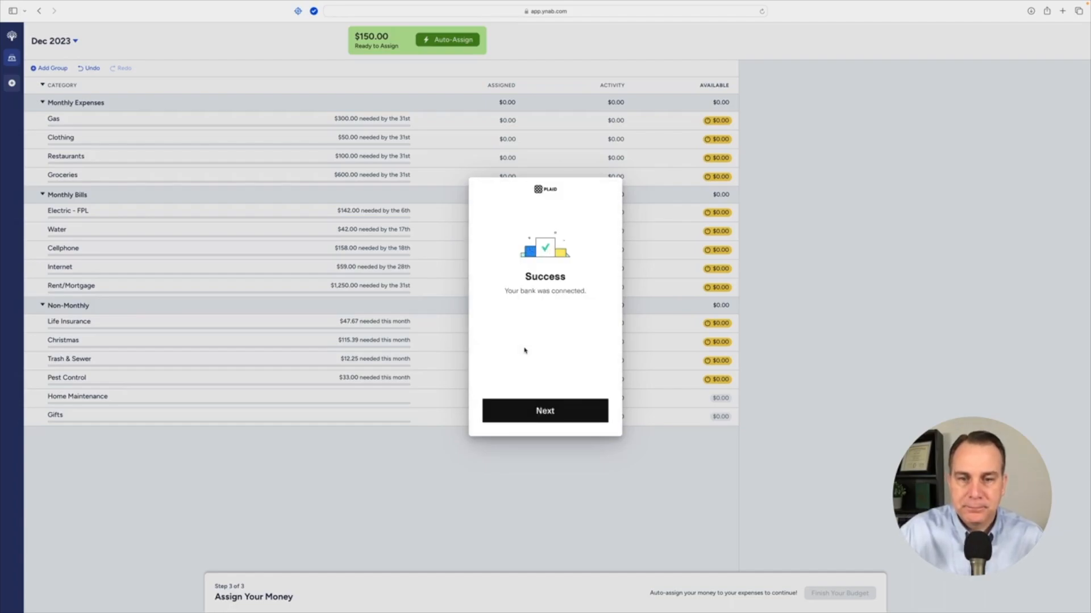
pyautogui.click(539, 408)
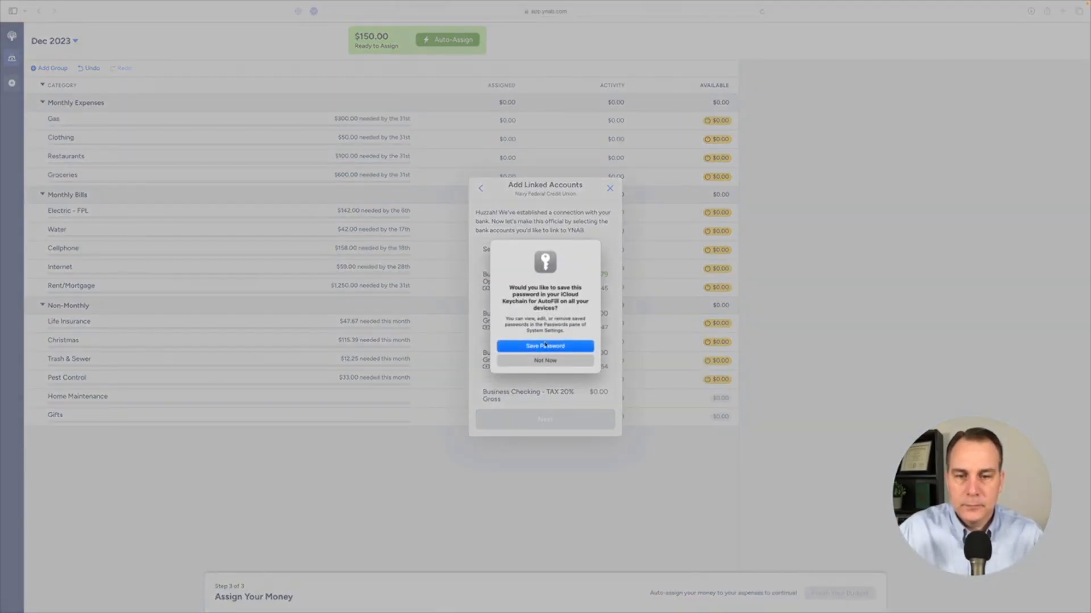
pyautogui.click(544, 360)
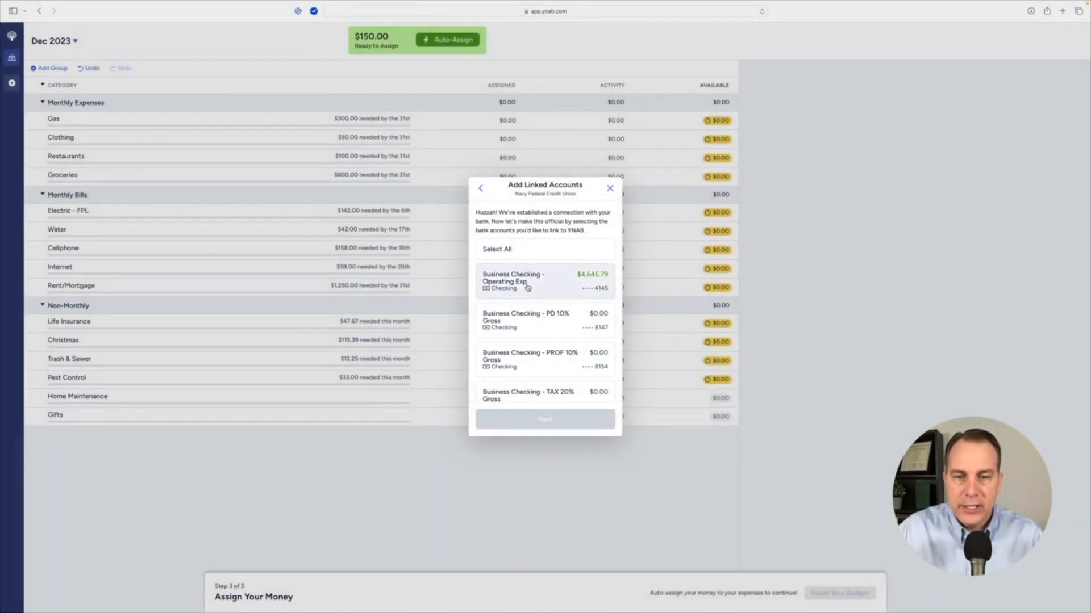
# Link the Business Checking - Gross Revenue and Mbr Business Savings - RESV 10% Gross accounts as new budget accounts.
pyautogui.scroll(-3, 526, 285)
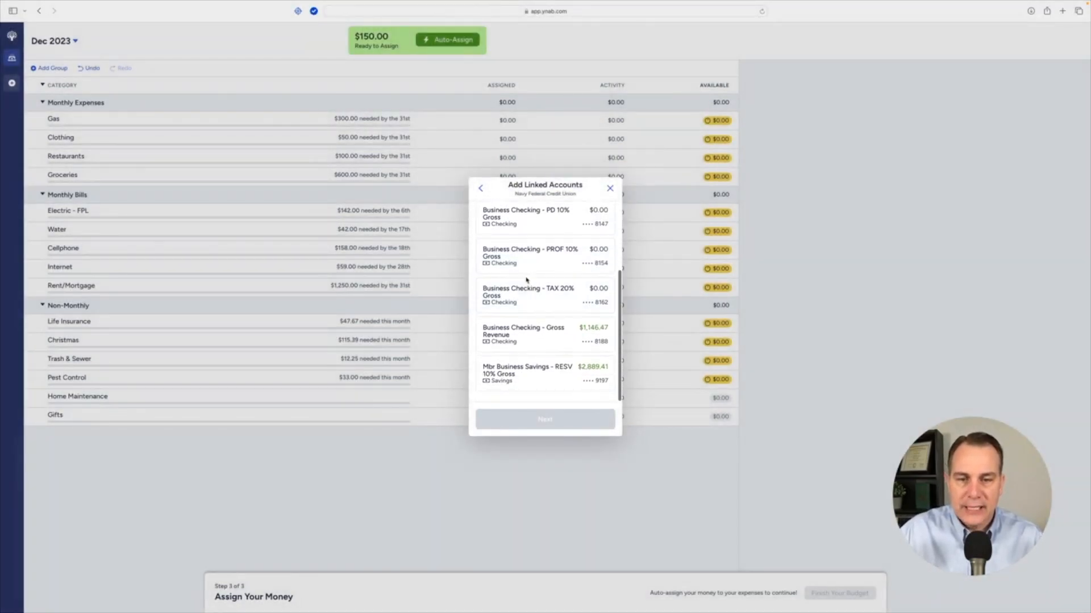
pyautogui.click(521, 342)
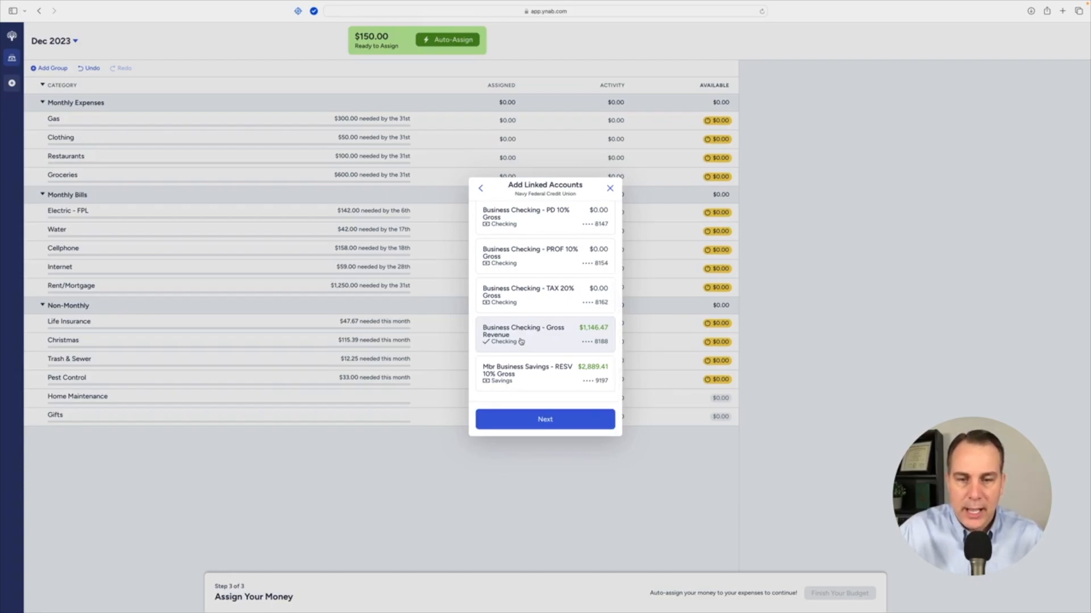
pyautogui.click(530, 370)
pyautogui.scroll(1, 522, 290)
pyautogui.scroll(3, 522, 290)
pyautogui.scroll(-4, 531, 353)
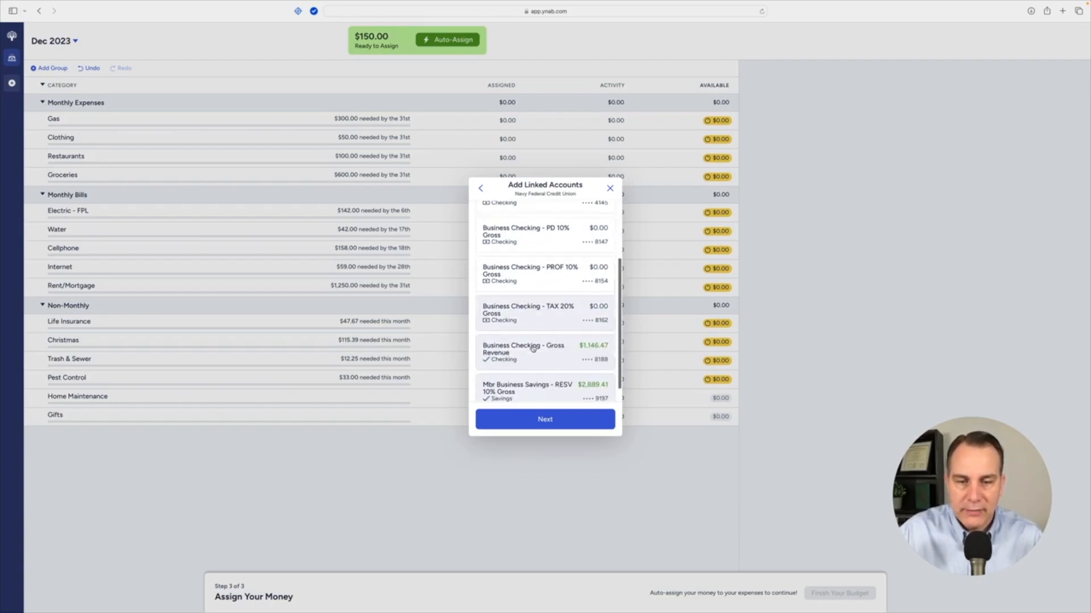
pyautogui.click(545, 421)
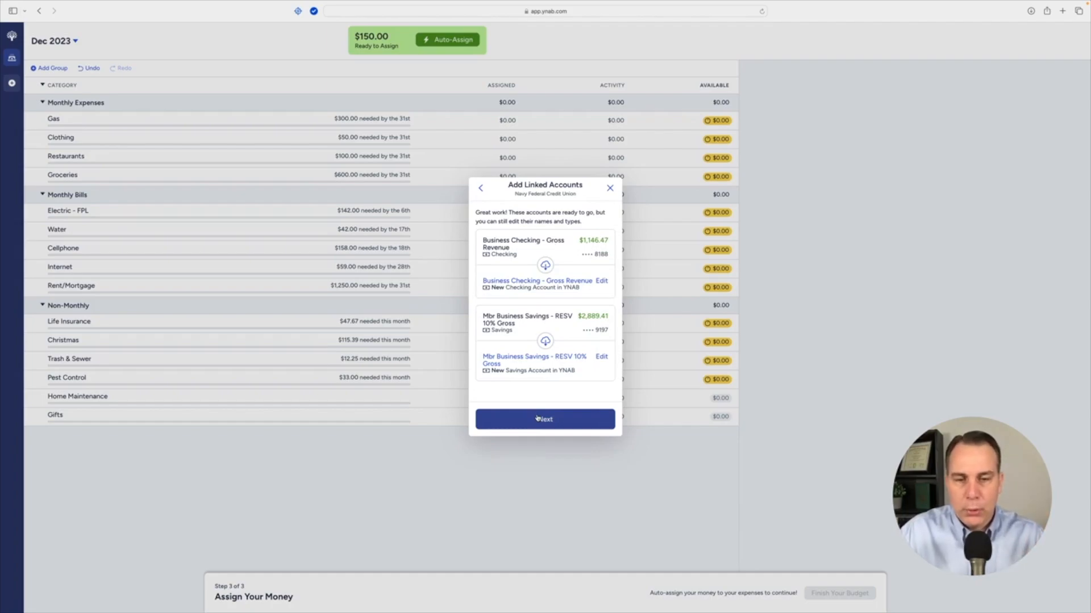
pyautogui.click(536, 419)
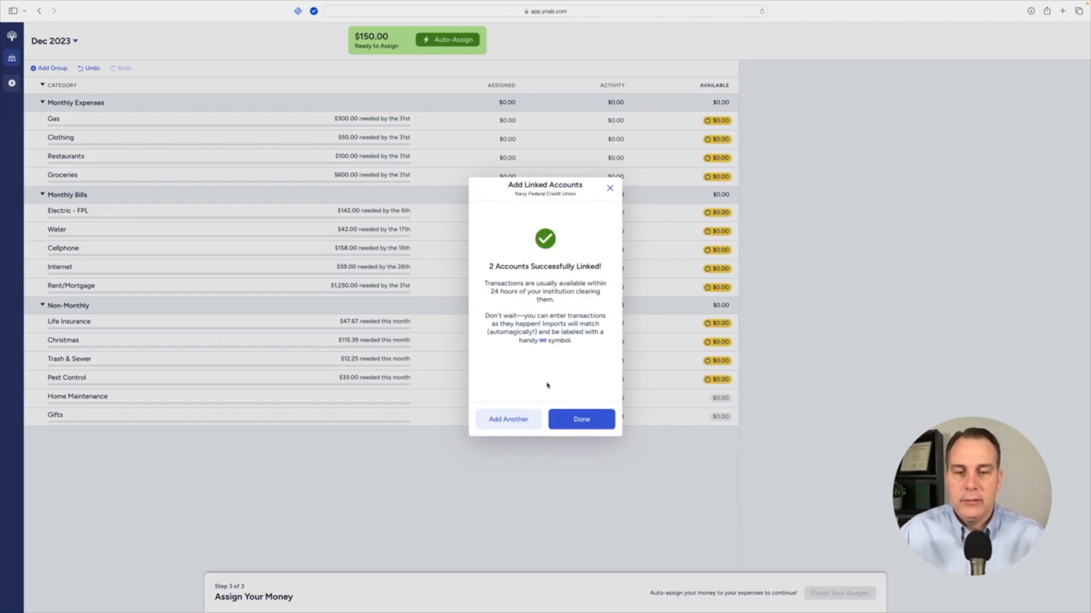
pyautogui.click(579, 424)
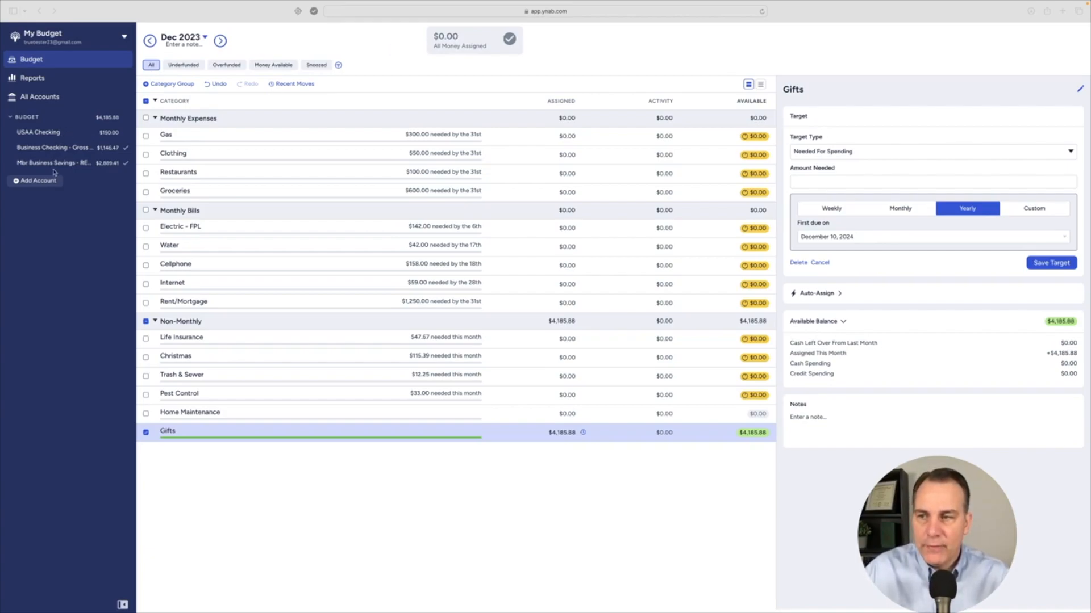
# Open the USAA Checking account's transaction register.
pyautogui.click(38, 133)
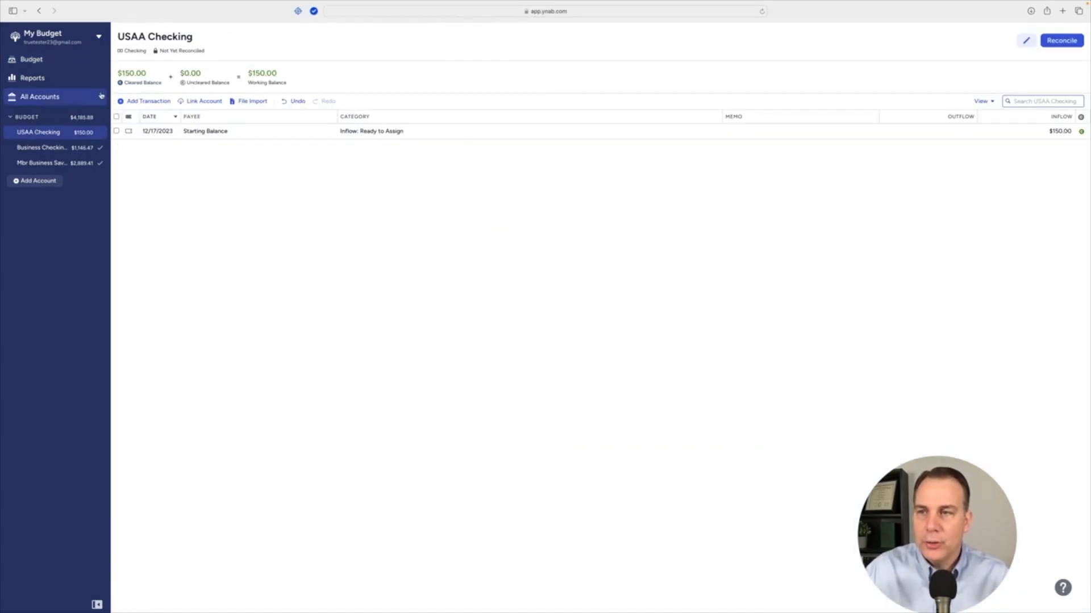
# Shorten the nickname of the Business Checking - Gross Revenue account to "Business Checking" and save it.
pyautogui.click(47, 150)
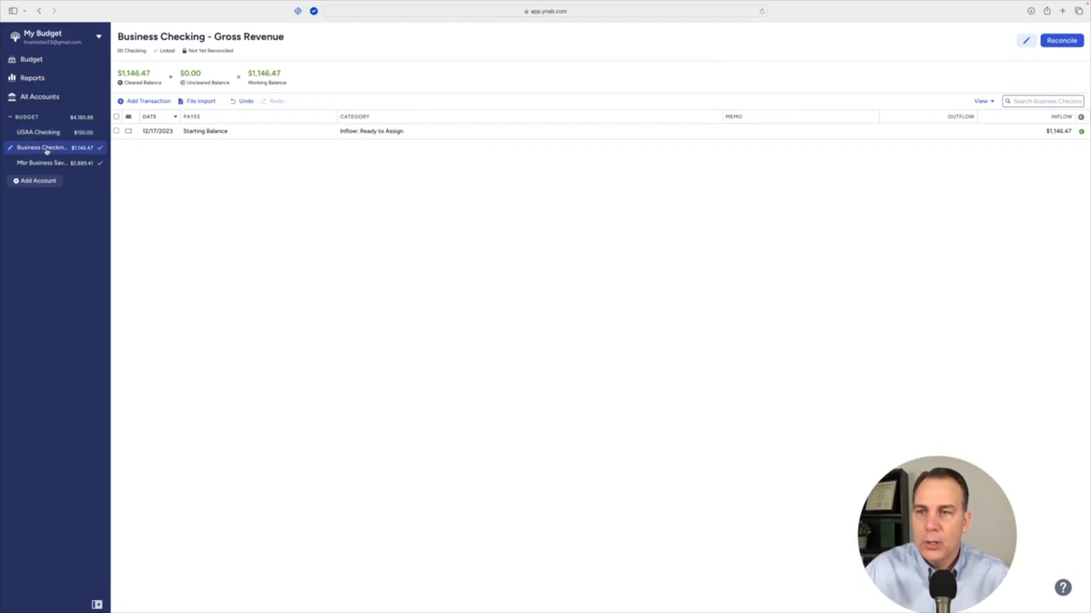
pyautogui.click(10, 149)
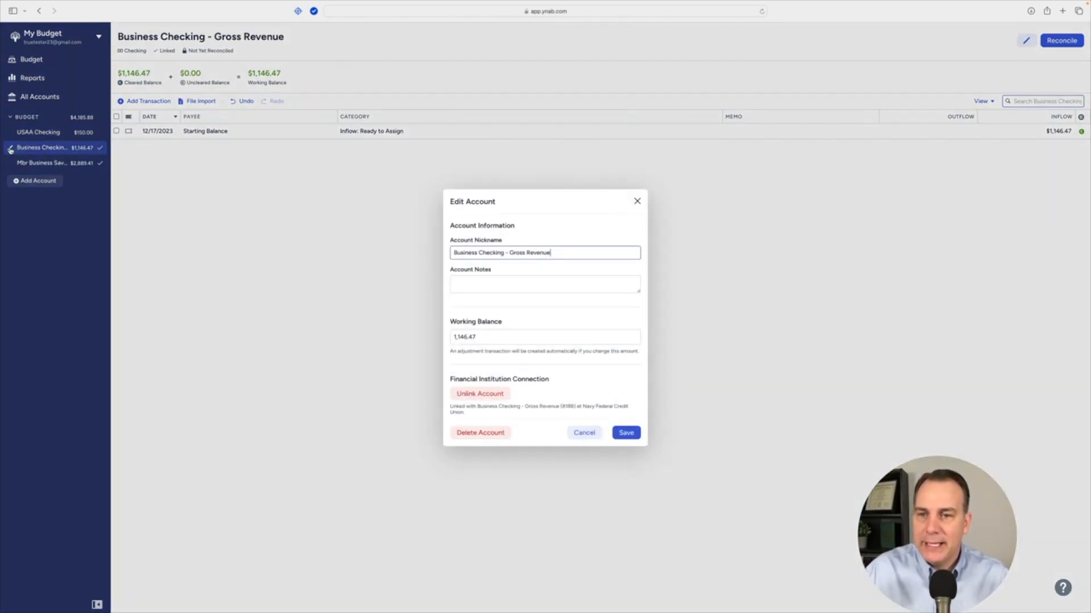
pyautogui.moveTo(550, 252); pyautogui.dragTo(505, 253)
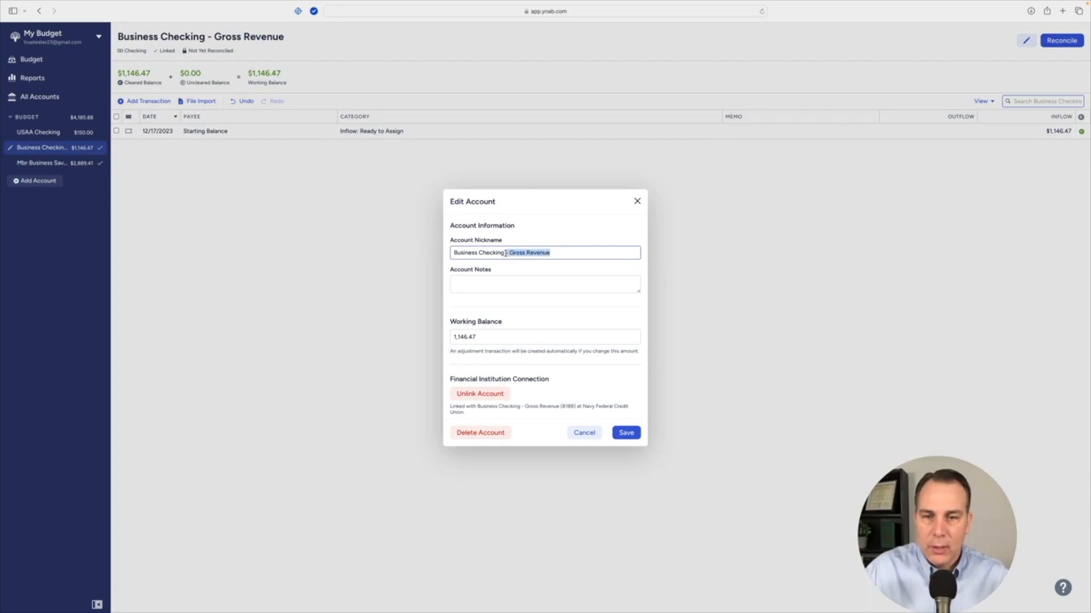
pyautogui.press('BackSpace')
pyautogui.click(618, 433)
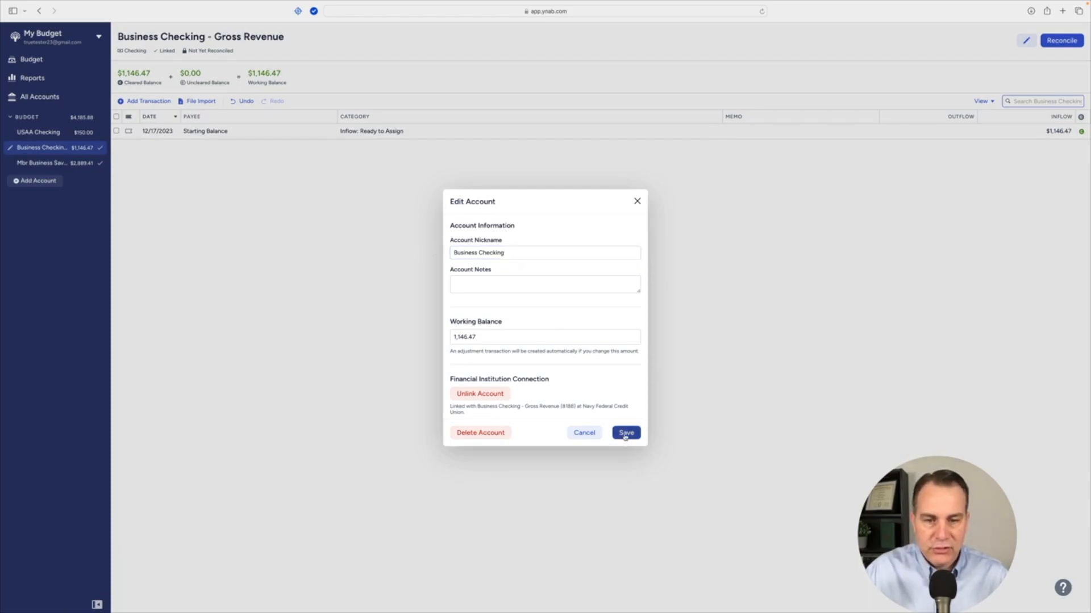
# Shorten the nickname of the Mbr Business Savings - RESV 10% Gross account to "Business Savings" and save it.
pyautogui.click(12, 164)
pyautogui.click(12, 164)
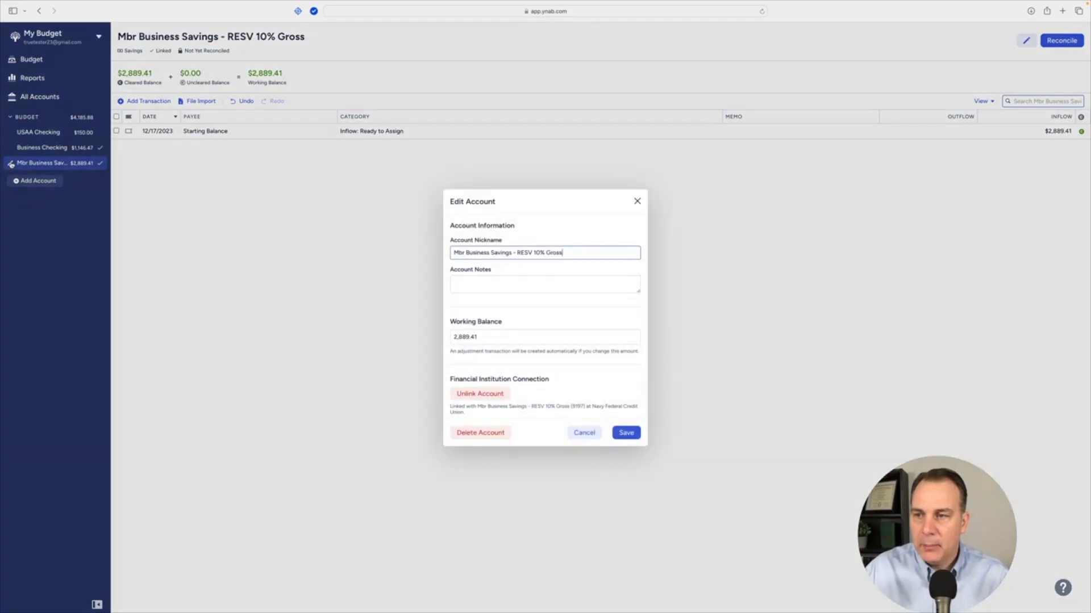
pyautogui.moveTo(569, 255); pyautogui.dragTo(453, 252)
pyautogui.press('BackSpace')
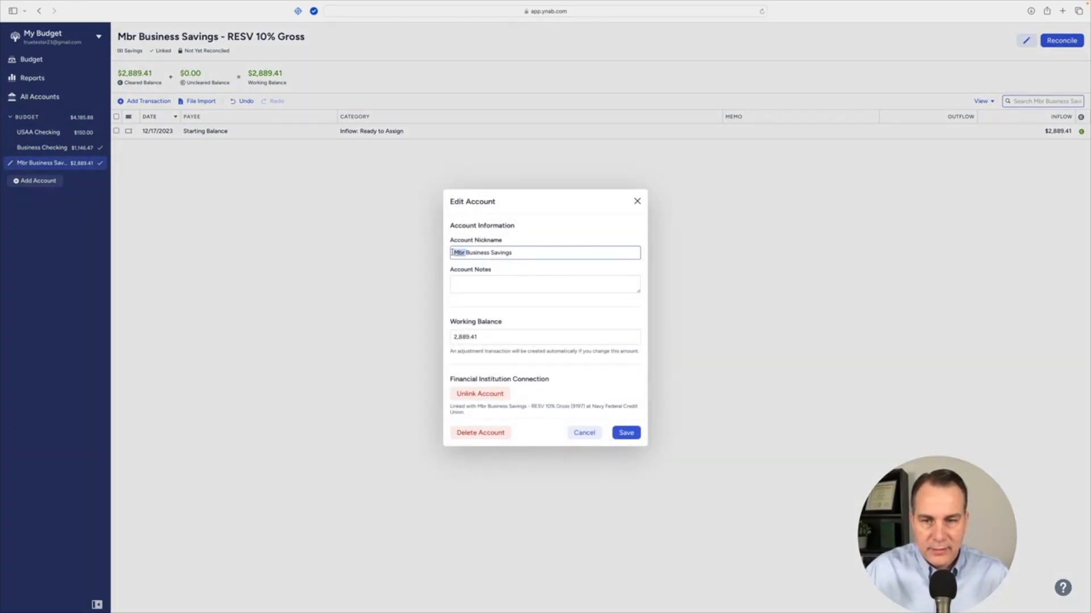
pyautogui.press('BackSpace')
pyautogui.click(621, 433)
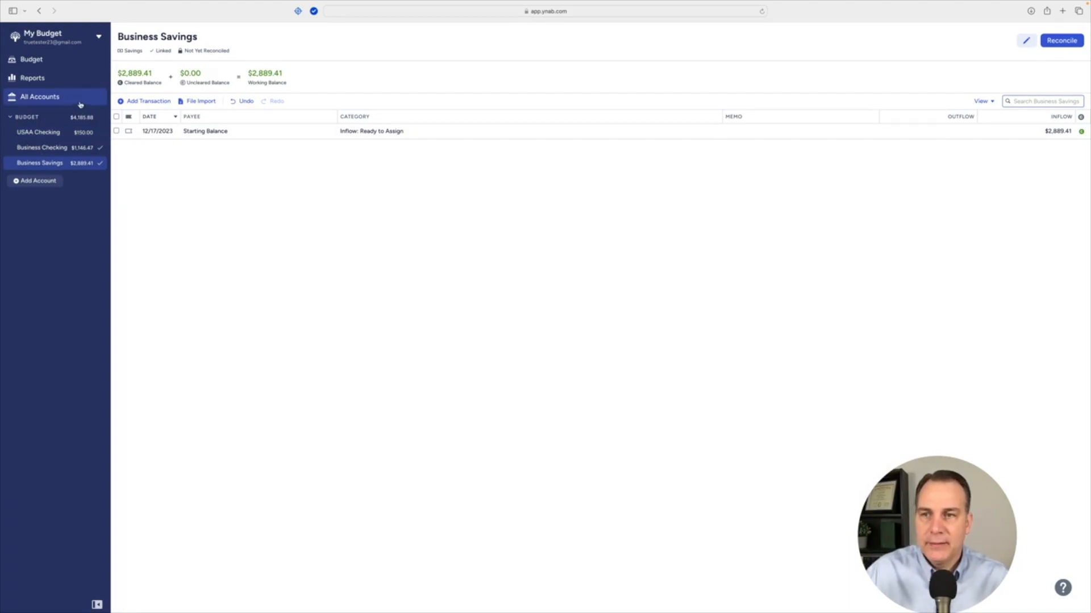
# Review the December 2023 budget and the Business Checking account's transaction register, ending on the budget.
pyautogui.click(32, 60)
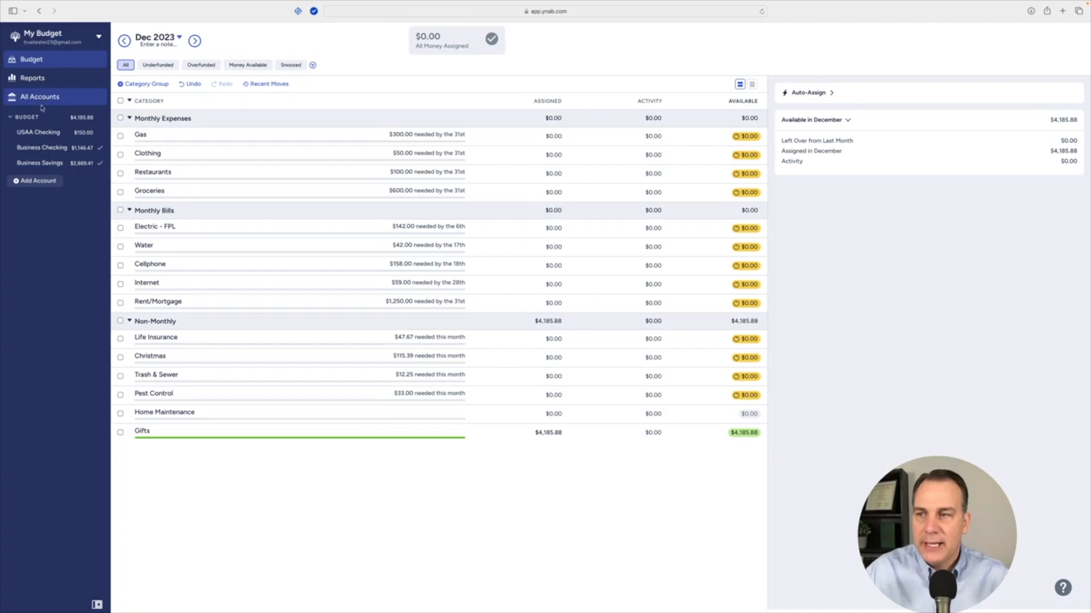
pyautogui.click(42, 149)
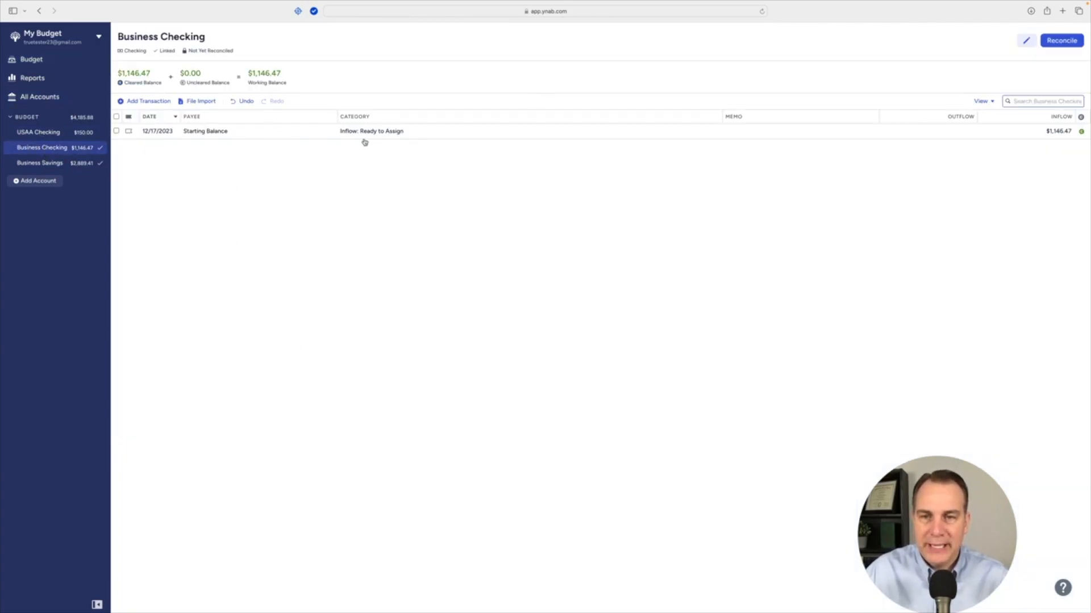
pyautogui.click(52, 60)
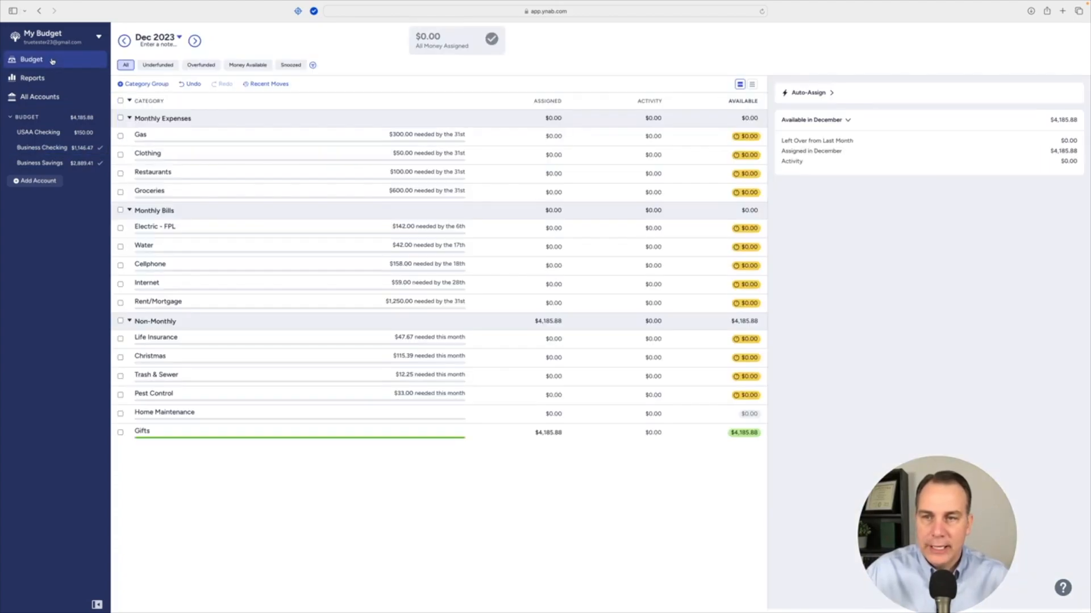